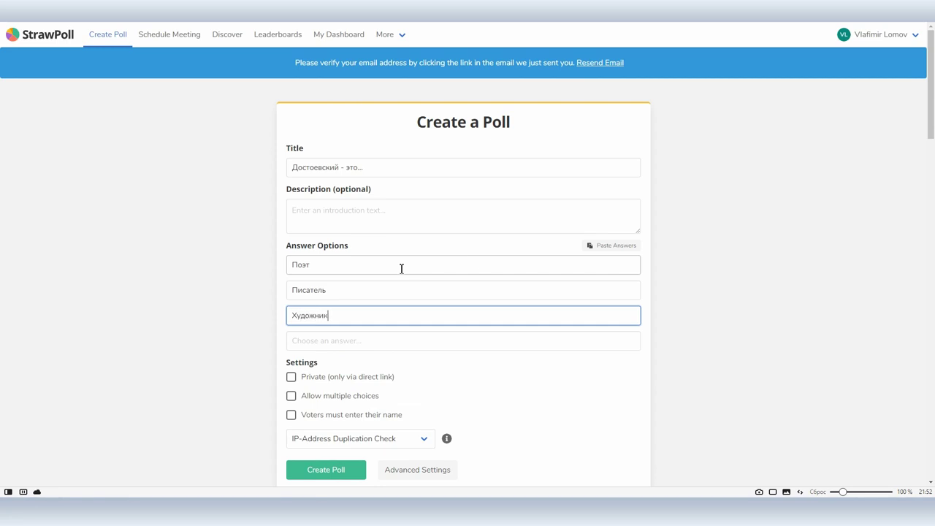
Step: Add the fourth answer option "Политический деятель", restrict the poll to direct-link access, and create it
type("еятель")
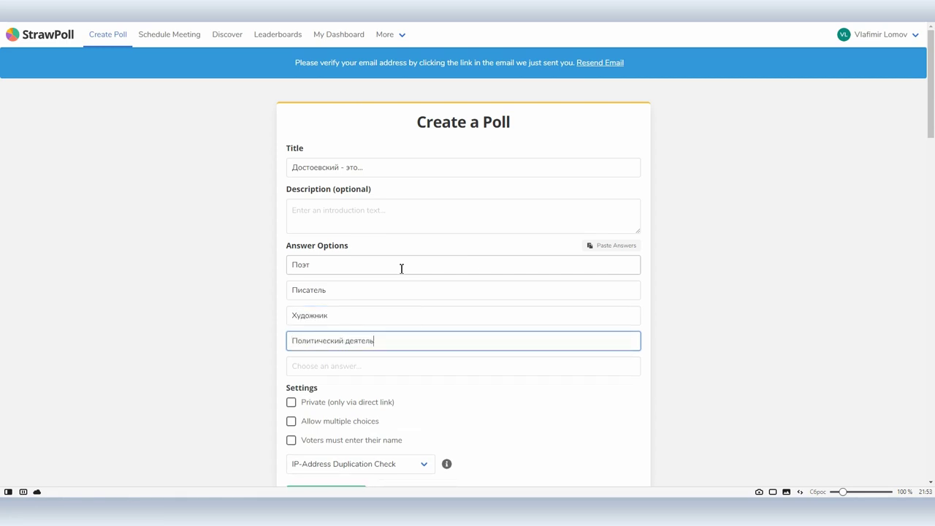
left_click(291, 401)
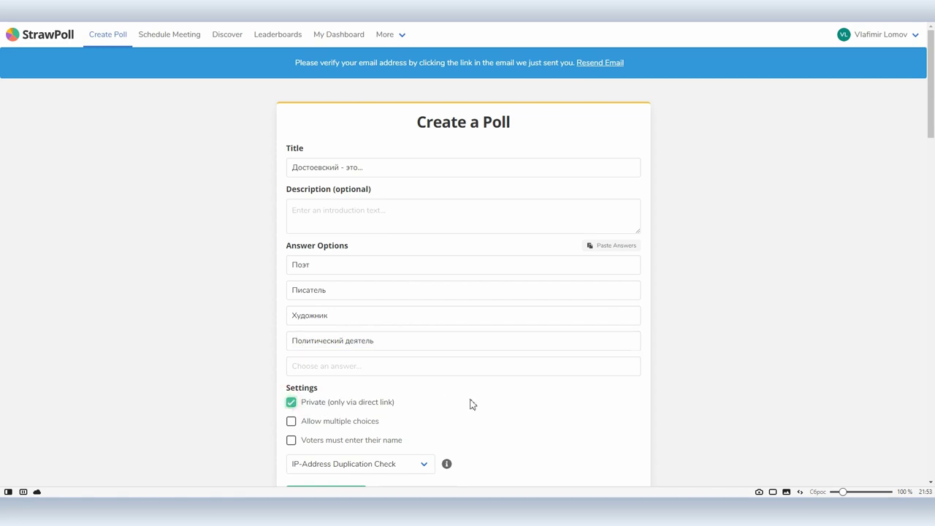
scroll(520, 409, "down", 3)
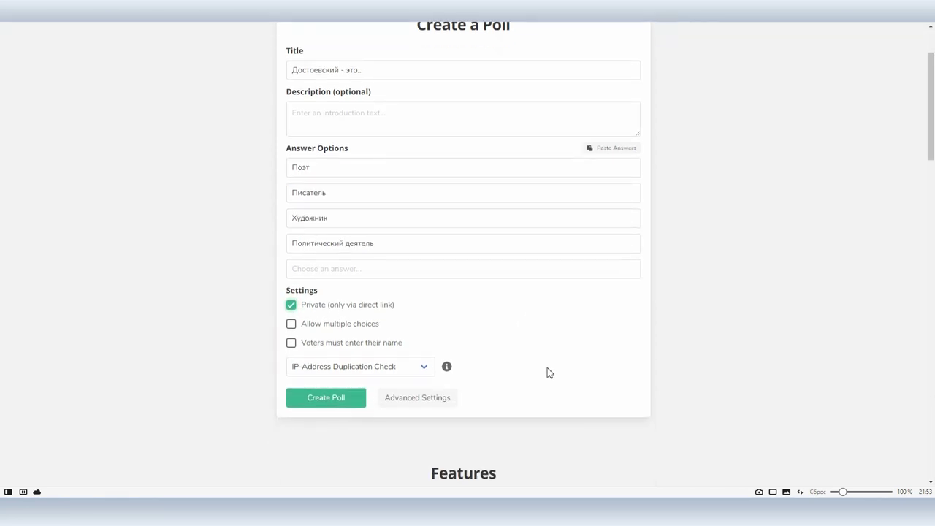
left_click(330, 403)
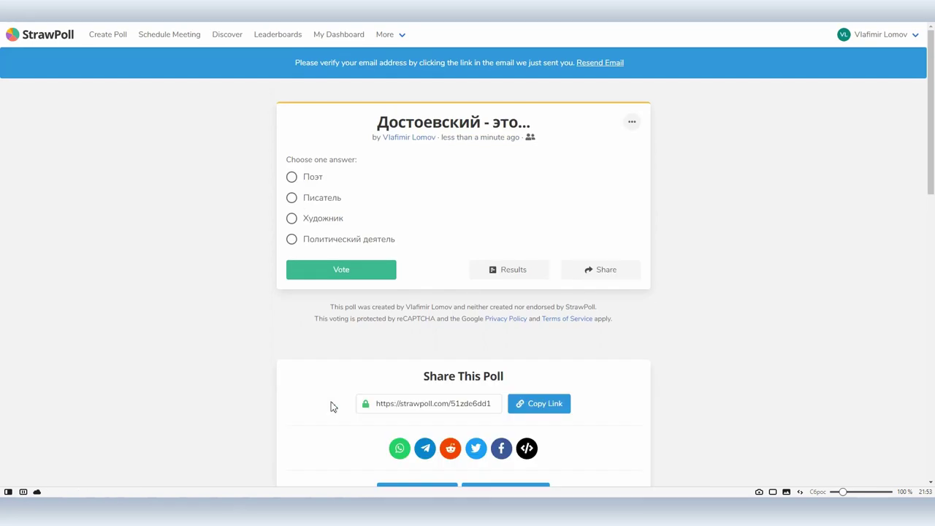
Step: Copy the new poll's share link and open it in another browser tab
scroll(330, 407, "down", 3)
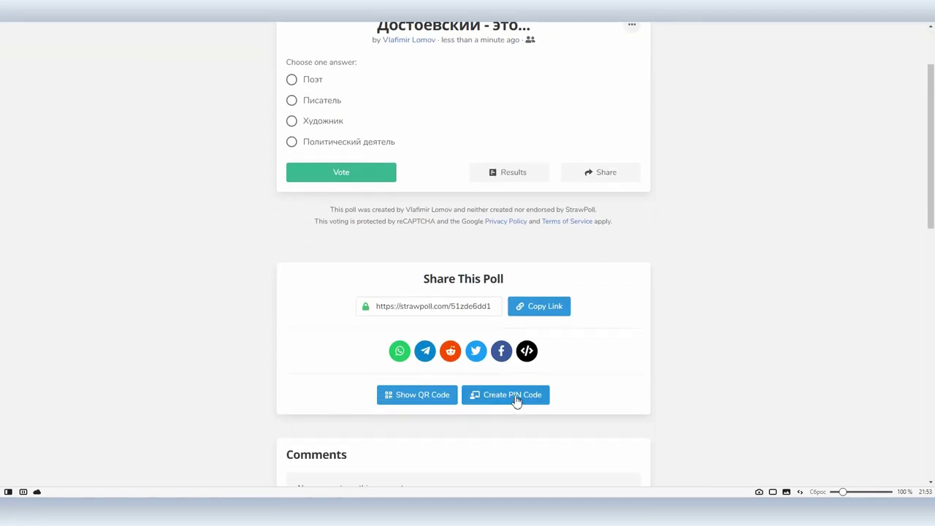
left_click(554, 315)
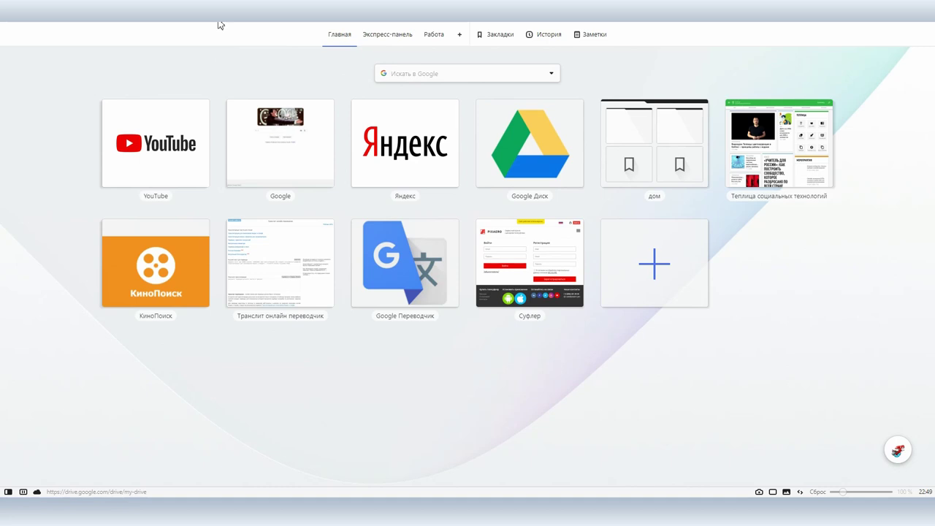
key("ctrl+v")
key("Return")
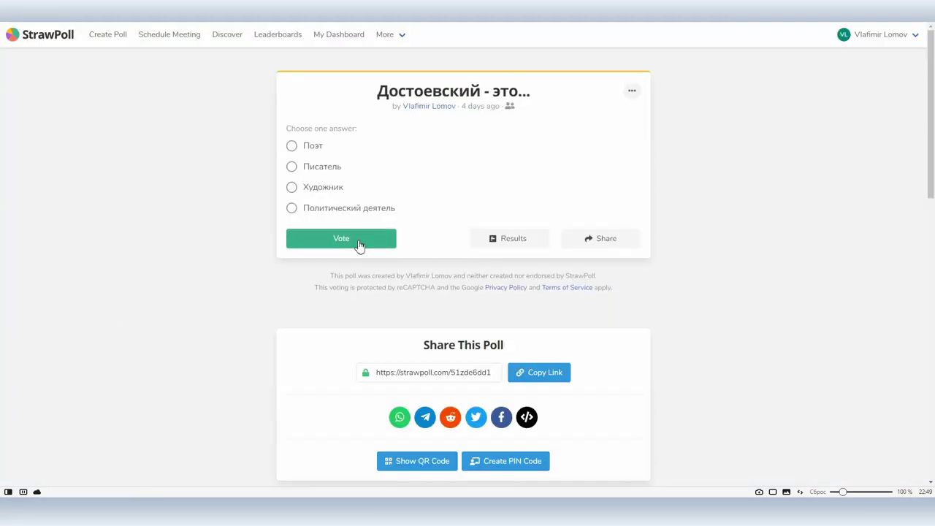
Step: Submit a vote for "Писатель" and open the poll's results
left_click(309, 166)
left_click(315, 236)
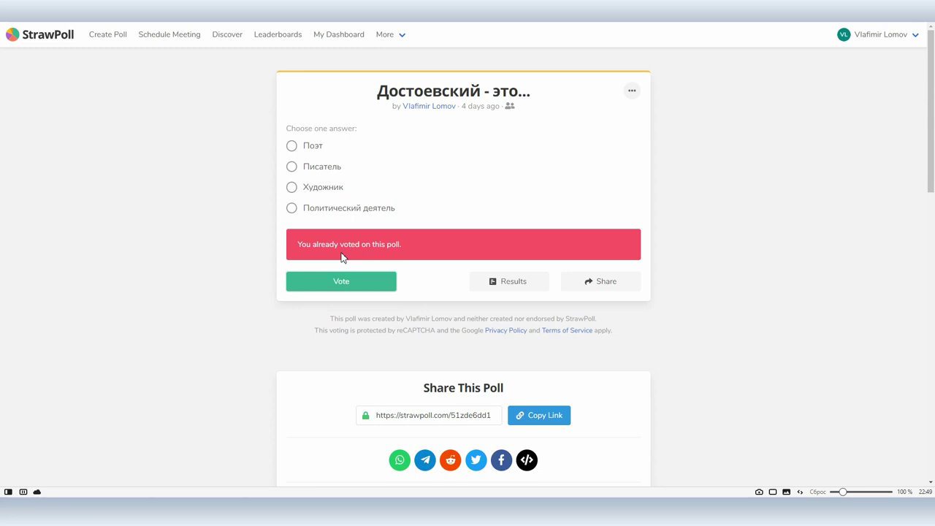
left_click(519, 287)
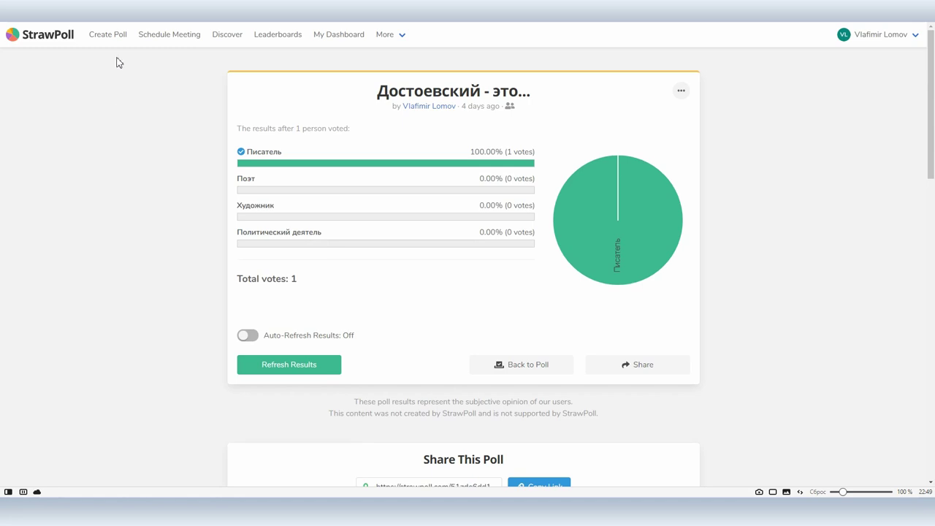
Step: Start a new poll titled "Чехов - это" with the answer options "Писатель", "Поэт" and "Политический деятель"
left_click(103, 37)
left_click(340, 132)
type("Чехов - это")
left_click(363, 234)
type("Писатель")
key("Tab")
type("Поэт")
key("Tab")
type("Политический деятель")
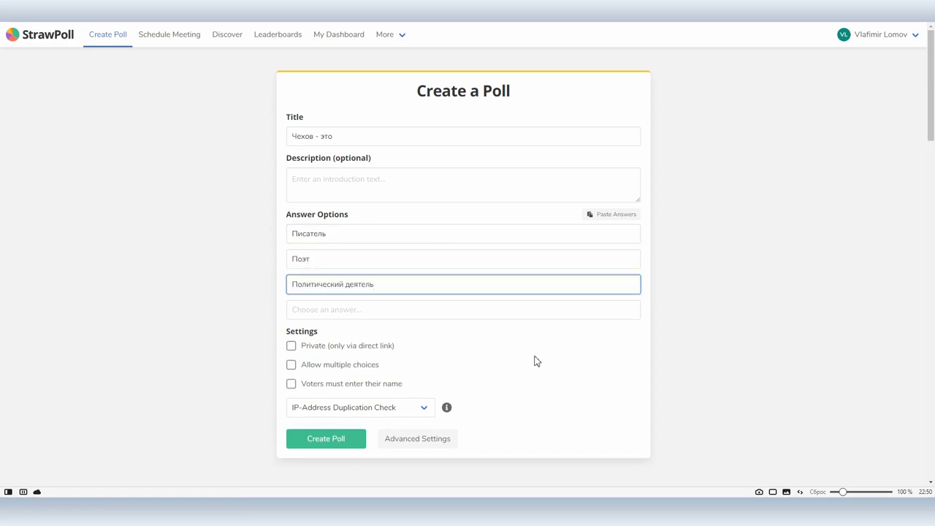
Step: Allow multiple choices in the poll and require voters to enter their name
scroll(534, 359, "down", 2)
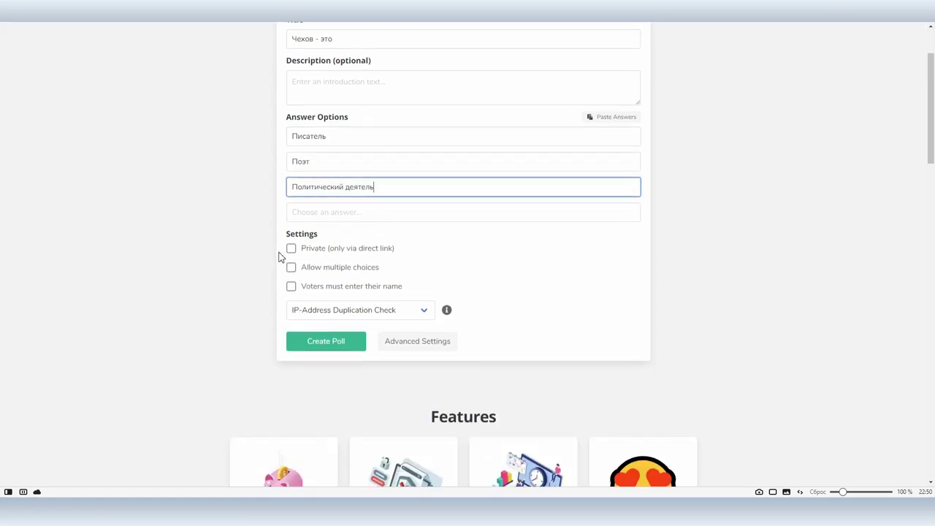
left_click(292, 268)
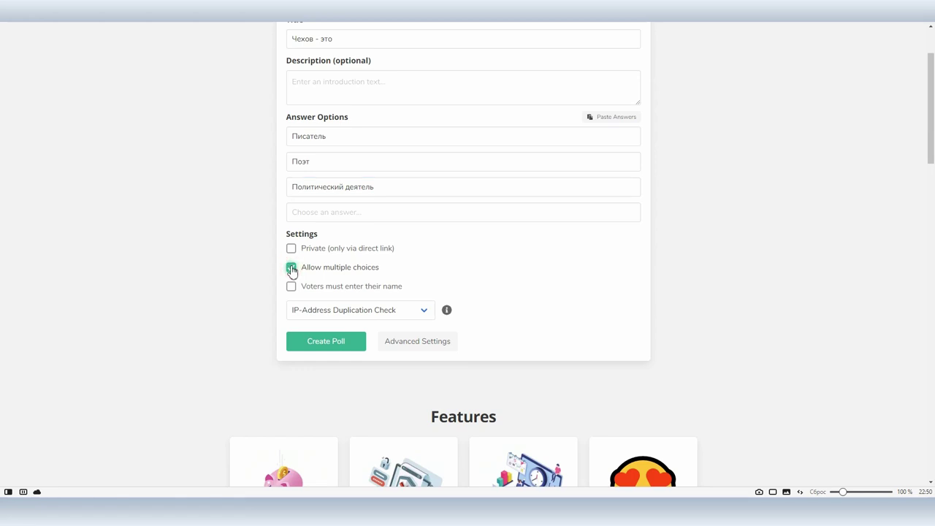
left_click(291, 288)
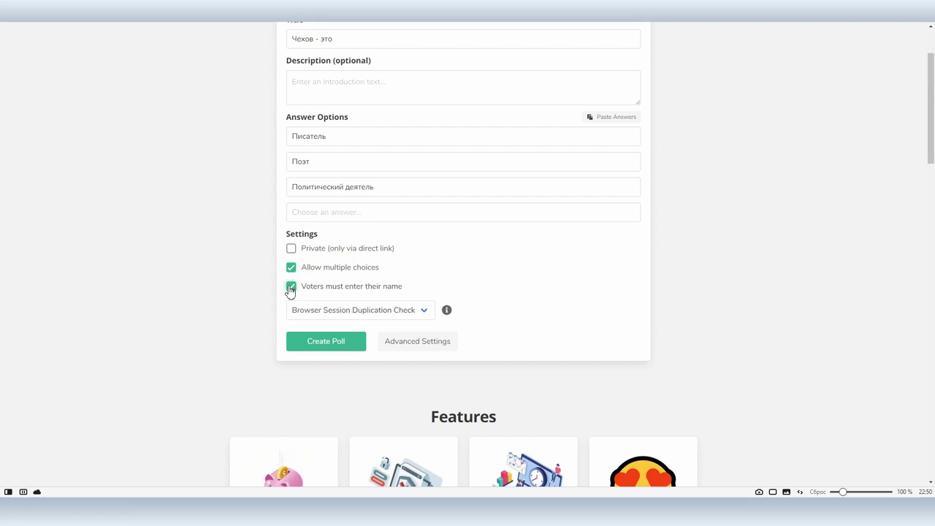
left_click(355, 310)
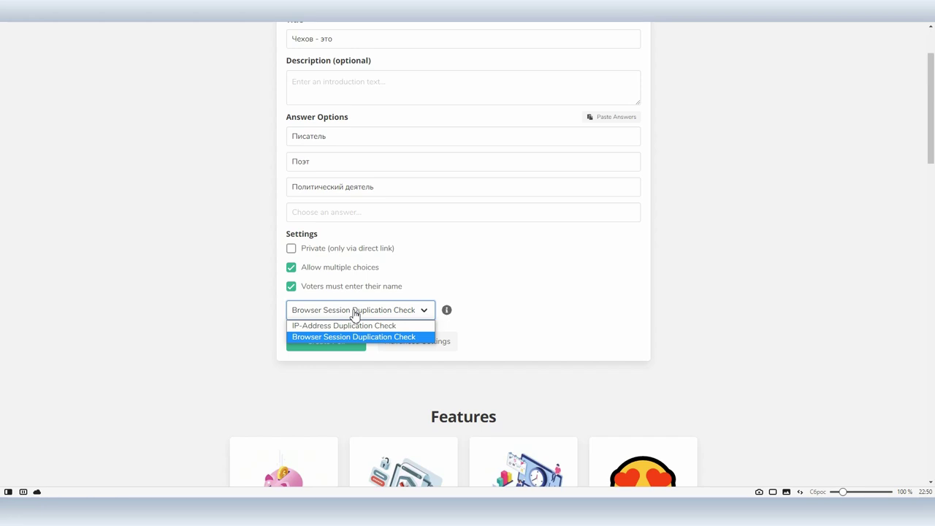
left_click(356, 314)
left_click(291, 287)
left_click(367, 315)
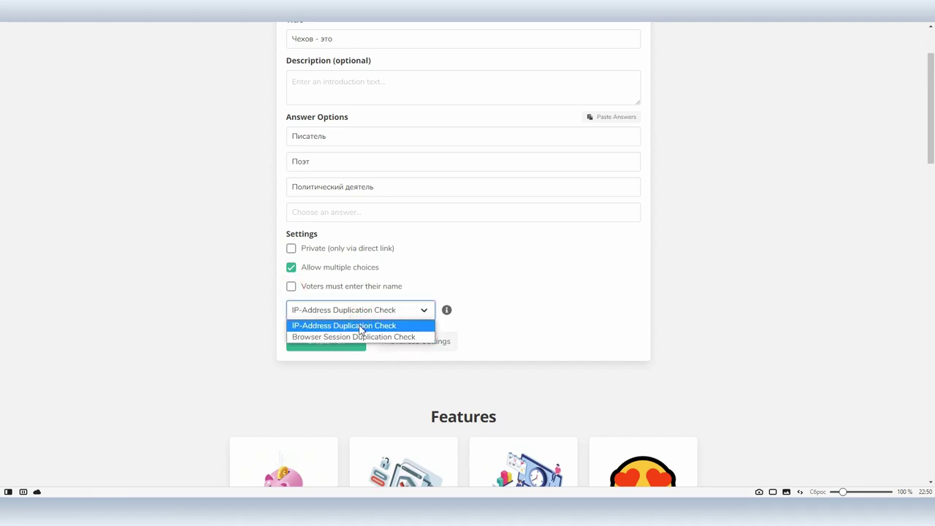
left_click(359, 337)
left_click(291, 286)
Step: Set the vote check to IP-Address Duplication Check and add a poll deadline of 27.01.2021, 00:00
left_click(329, 308)
left_click(338, 327)
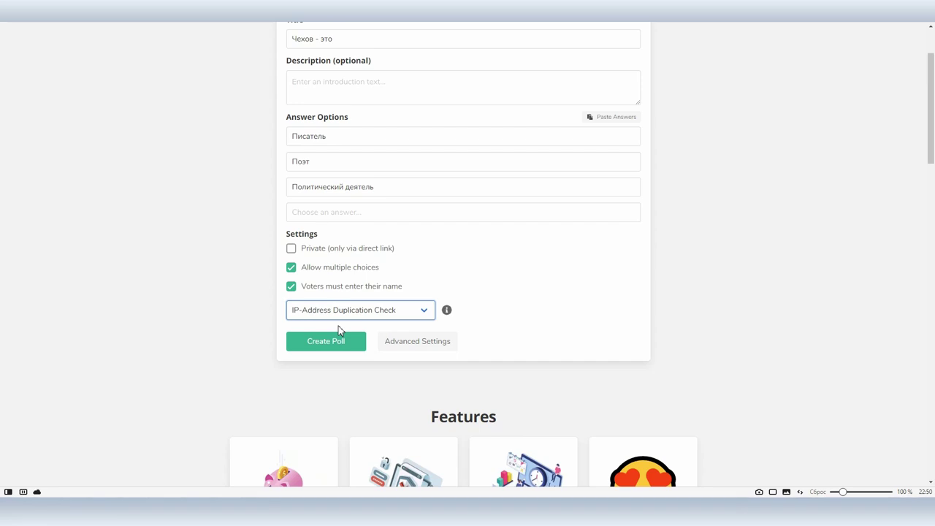
left_click(417, 343)
scroll(470, 338, "down", 2)
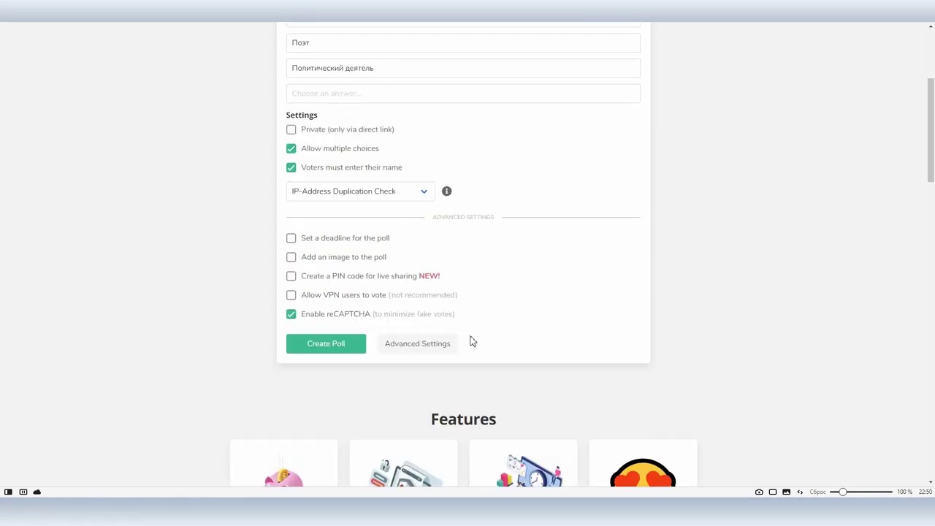
left_click(321, 218)
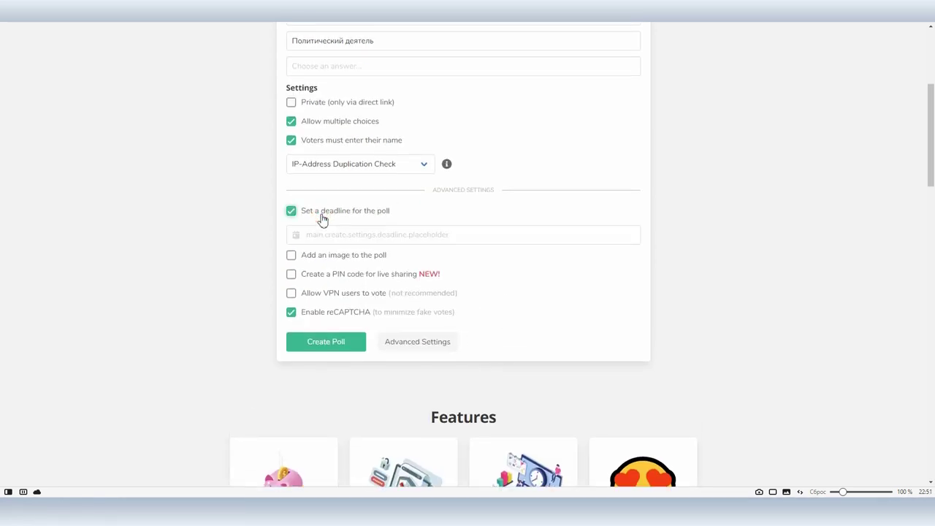
left_click(328, 234)
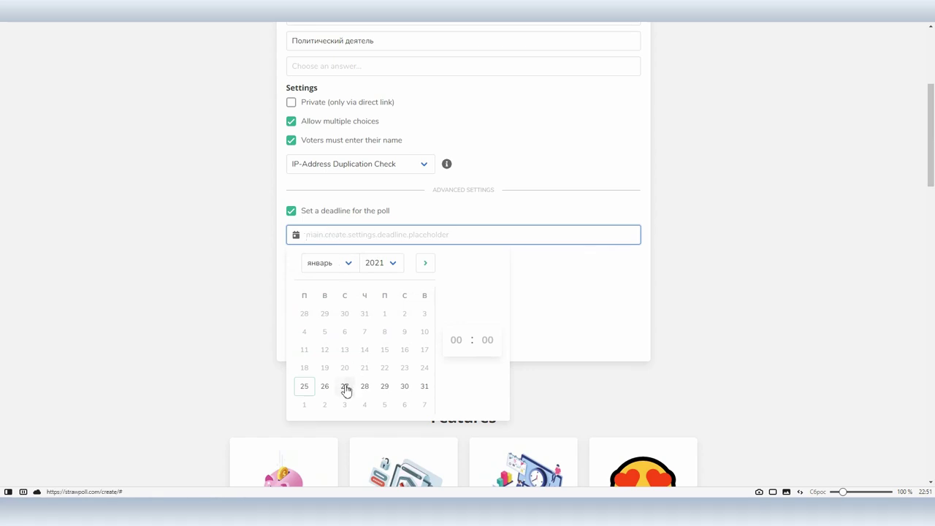
left_click(345, 387)
left_click(569, 310)
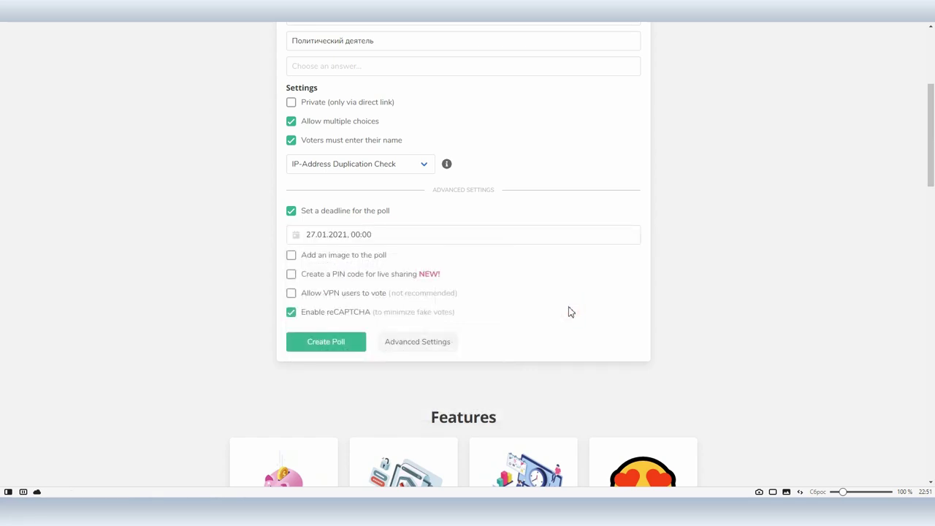
Step: Enable a PIN code for live sharing, leave the image option off, and create the poll
left_click(339, 256)
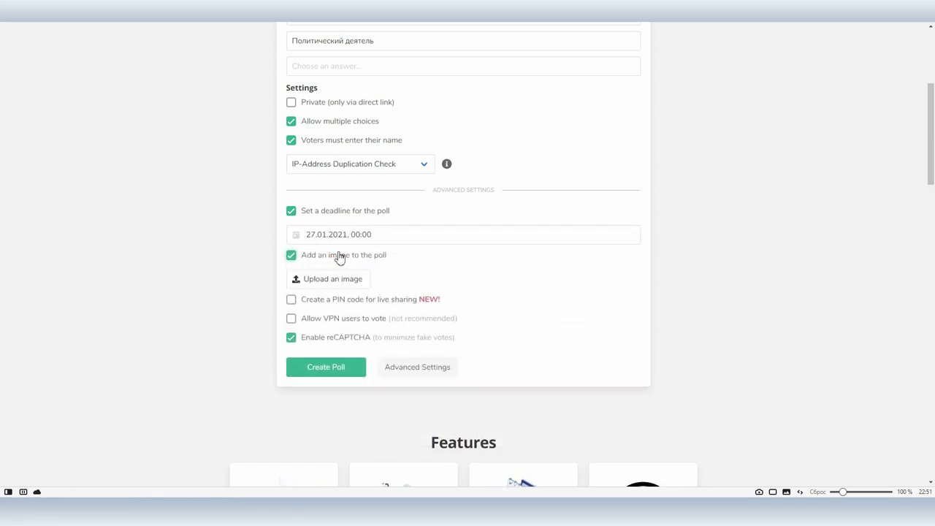
left_click(339, 256)
left_click(338, 274)
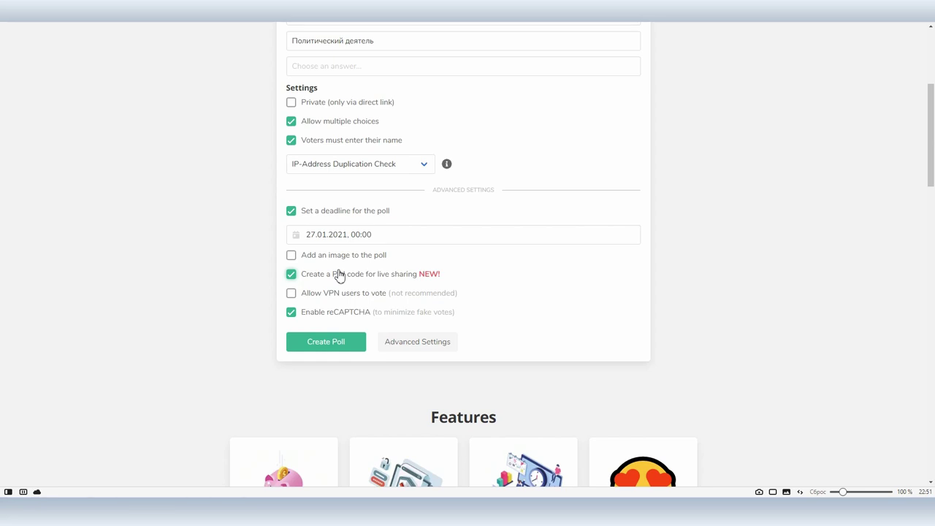
left_click(323, 345)
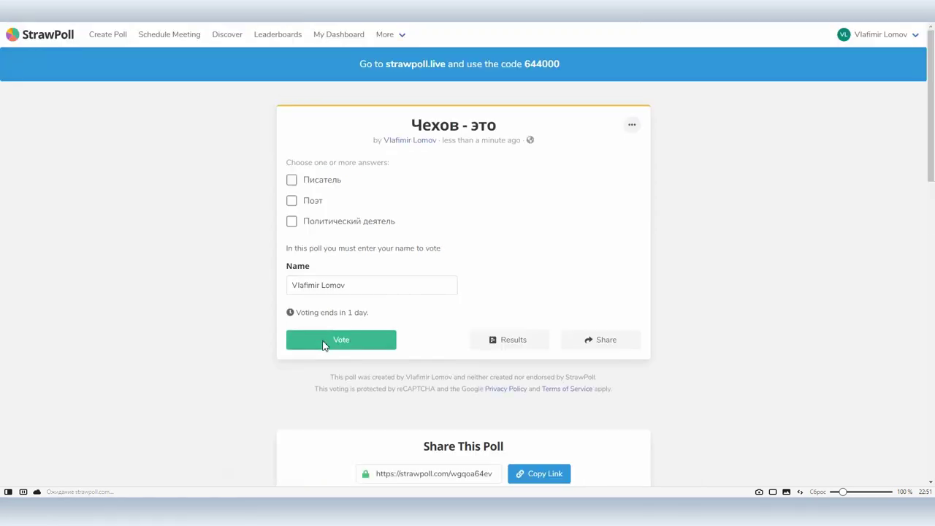
Step: Open the "Чехов - это" poll in a logged-out browser window and select the answers "Поэт" and "Писатель"
left_click(620, 338)
left_click(548, 92)
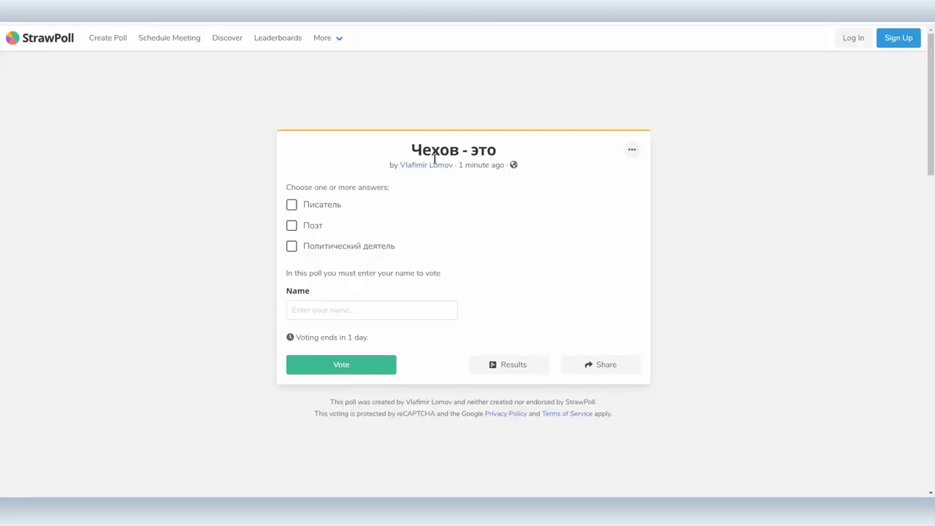
left_click(291, 225)
left_click(291, 205)
Step: Enter the voter's first name in the required name field and submit the vote
left_click(336, 311)
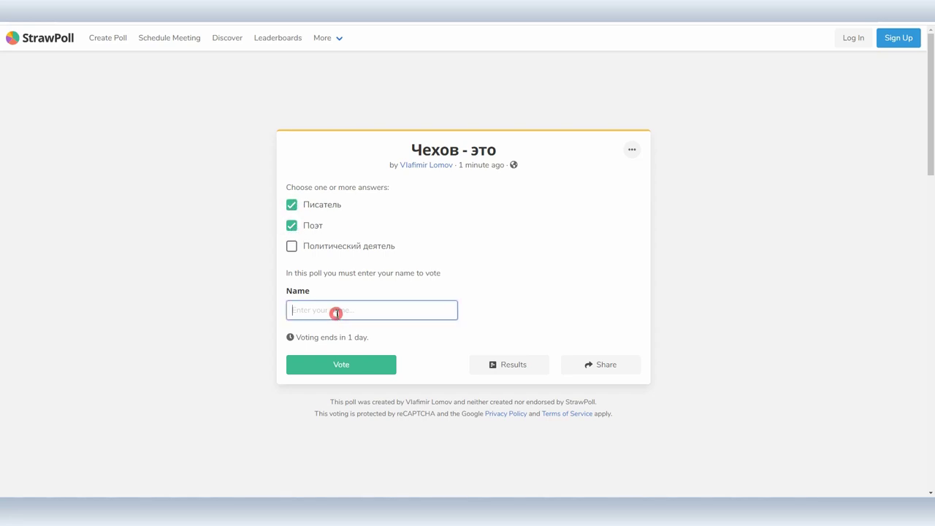
left_click(350, 369)
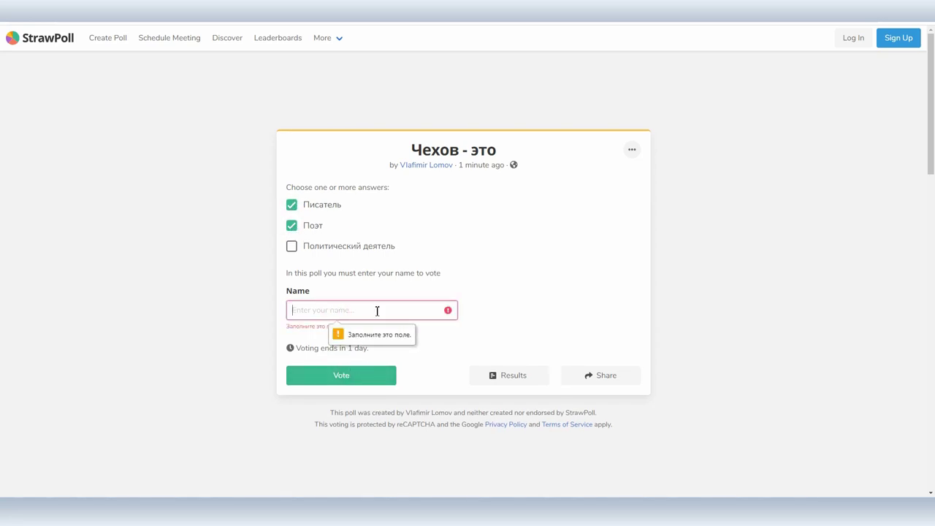
left_click(376, 311)
type("Сергей")
left_click(355, 368)
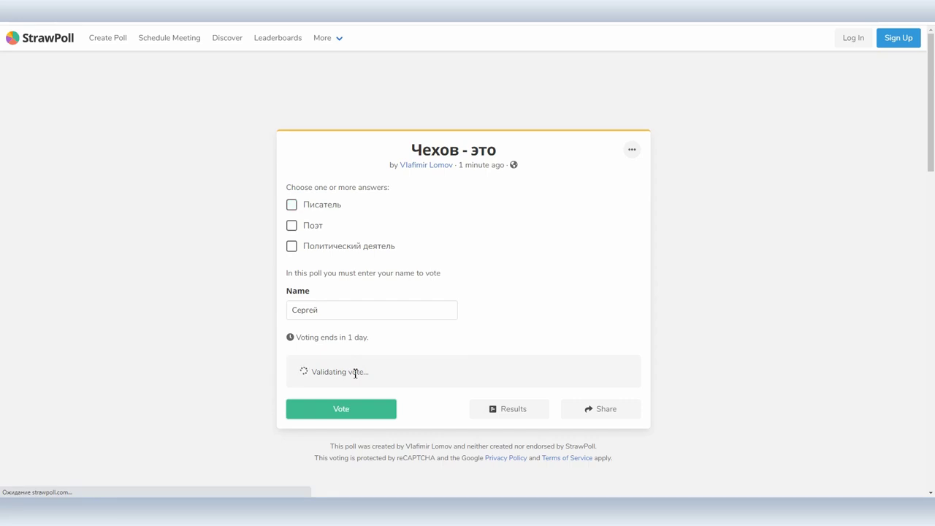
left_click(343, 289)
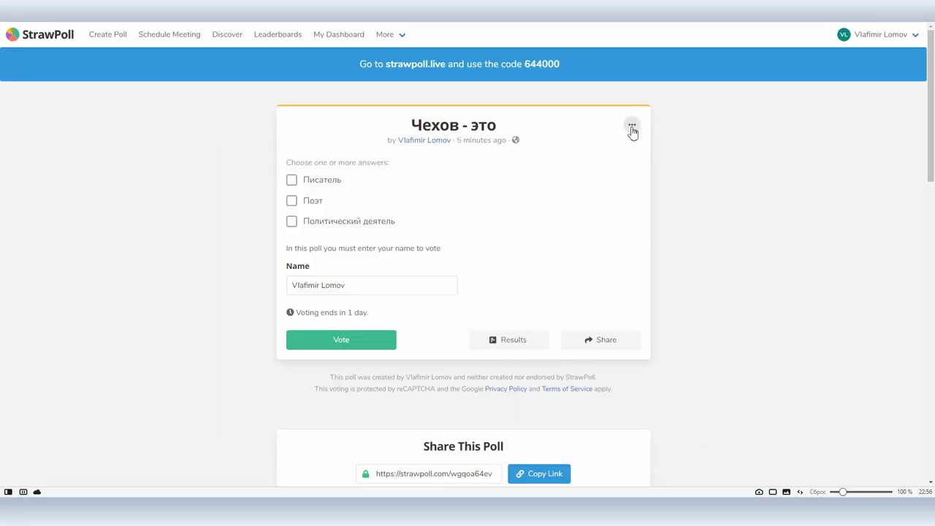
Step: Review the form for editing the poll's title and options and return to the poll
left_click(631, 127)
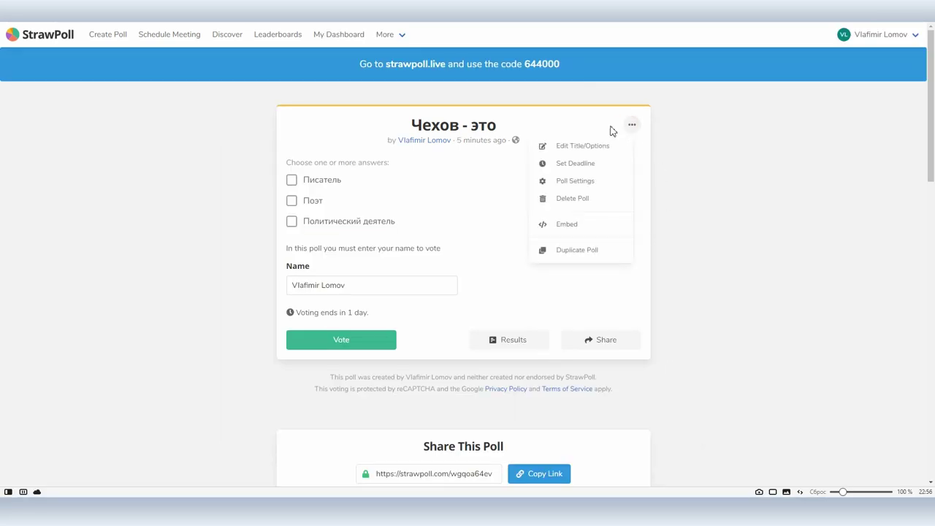
left_click(582, 147)
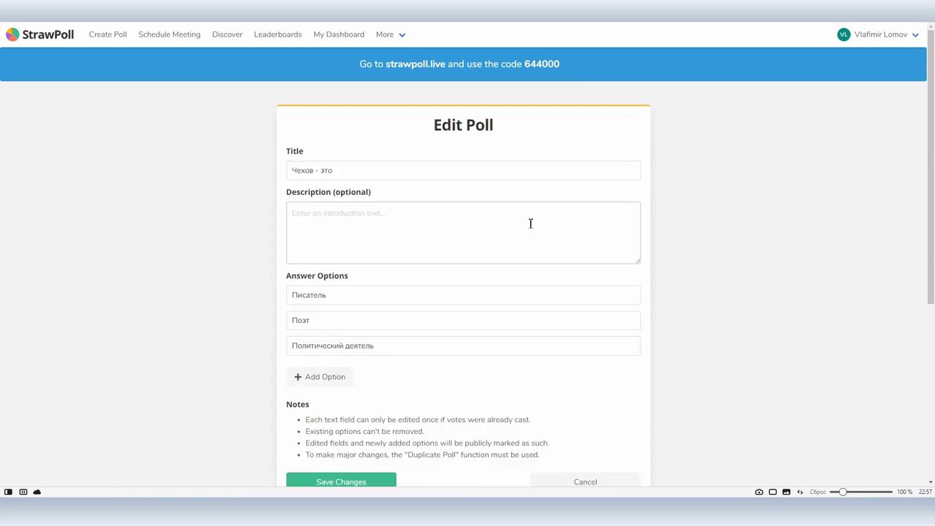
scroll(529, 219, "down", 2)
scroll(528, 214, "up", 2)
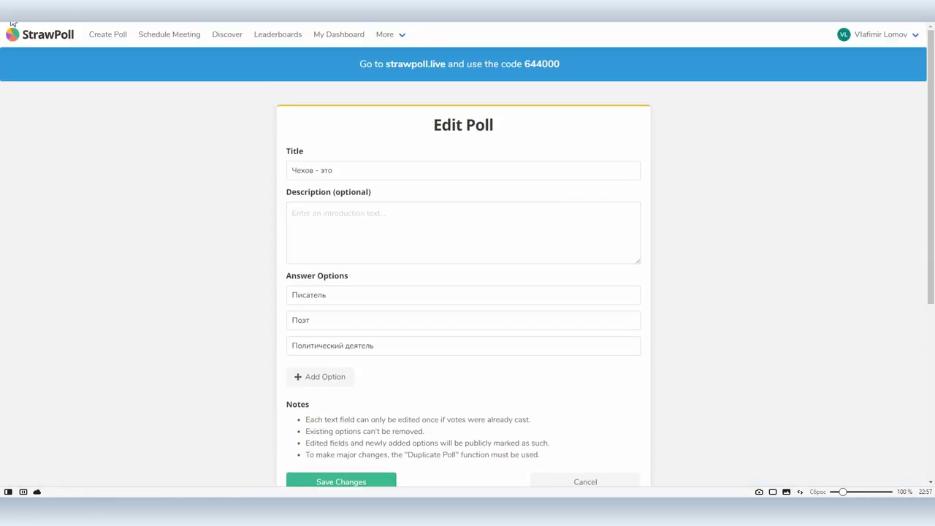
key("alt+Left")
Step: Switch the "Чехов - это" poll to private, select "Hide results from public" for its result visibility, and close the settings
left_click(632, 124)
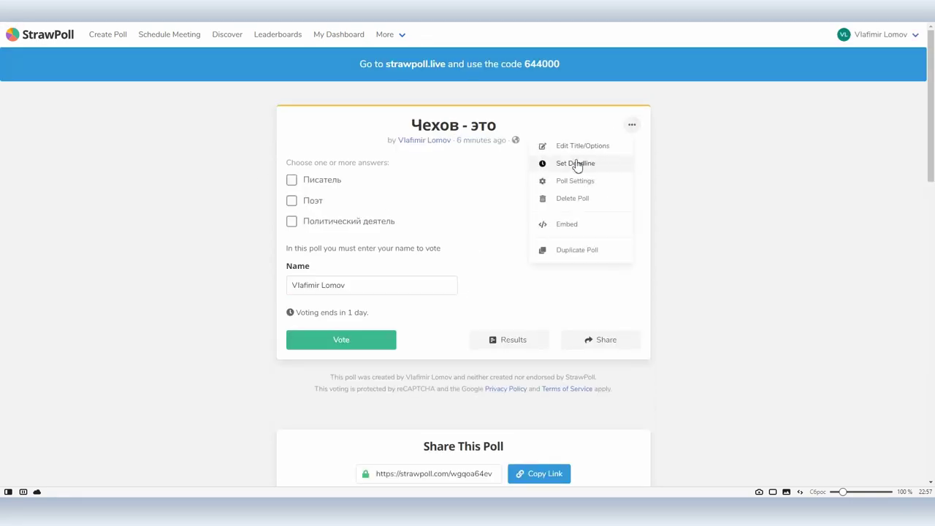
left_click(573, 181)
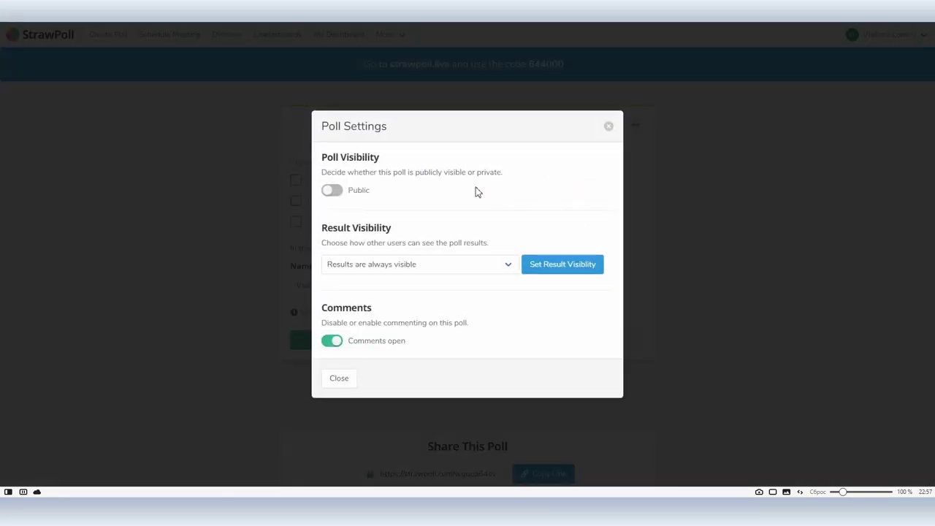
left_click(328, 191)
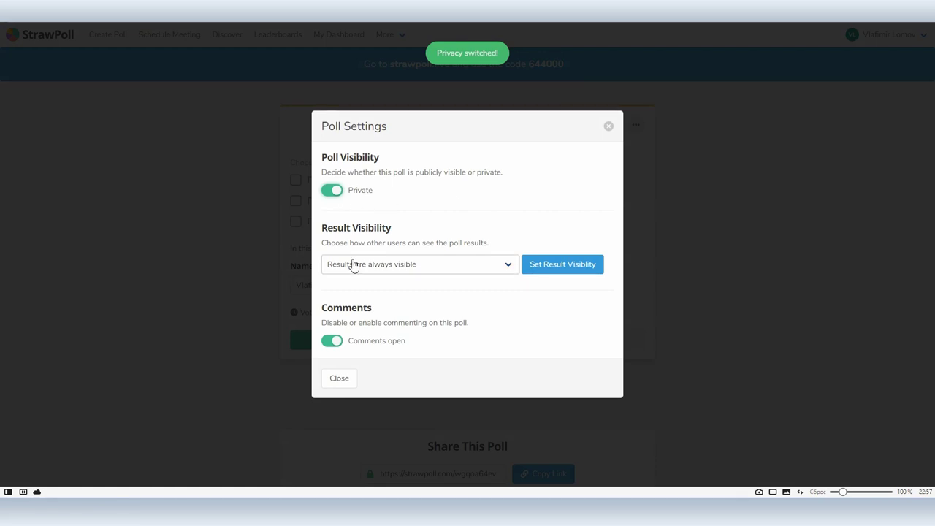
left_click(358, 265)
left_click(397, 323)
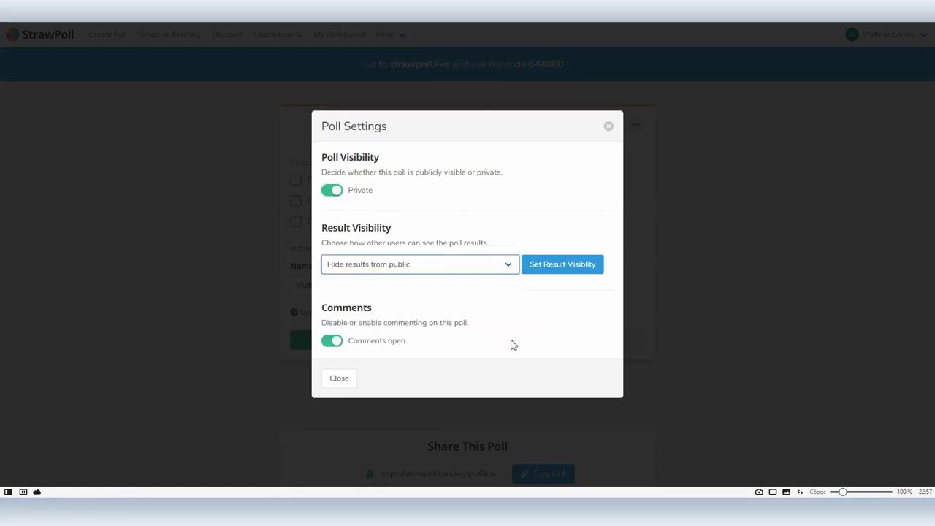
left_click(743, 280)
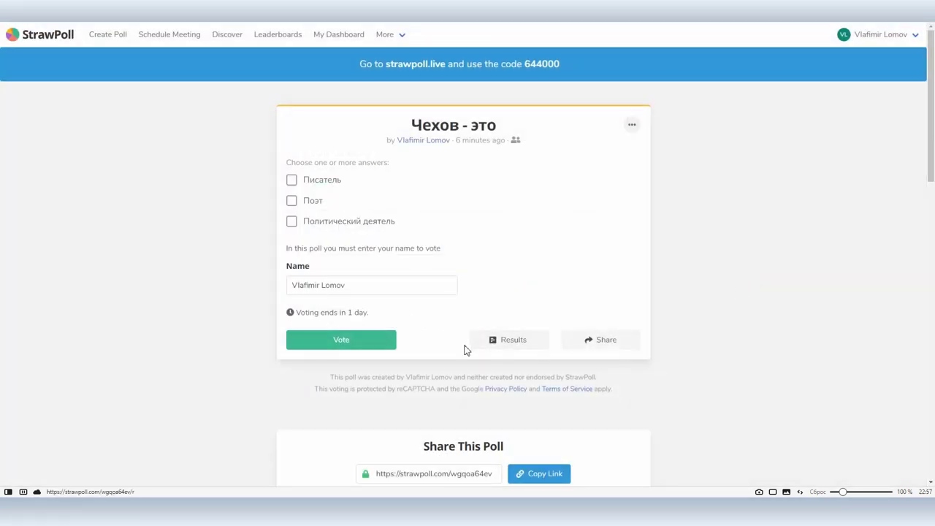
Step: View the poll's results and open the poll through strawpoll.live by entering its live-sharing PIN code
left_click(506, 340)
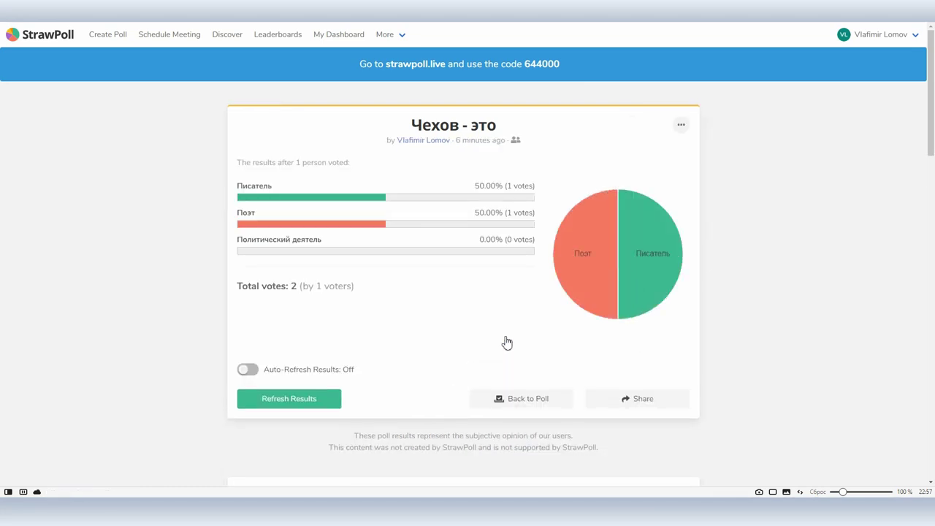
left_click_drag(523, 62, 560, 64)
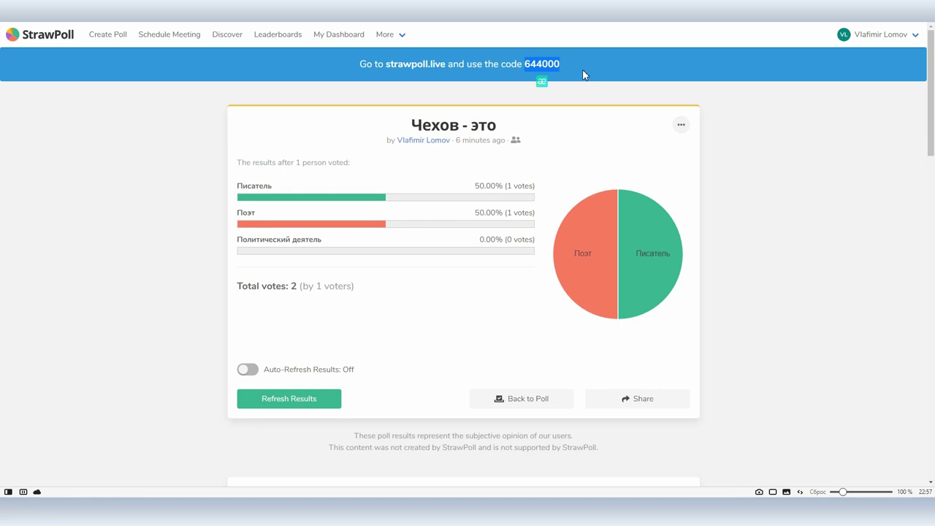
left_click(406, 66)
left_click(456, 240)
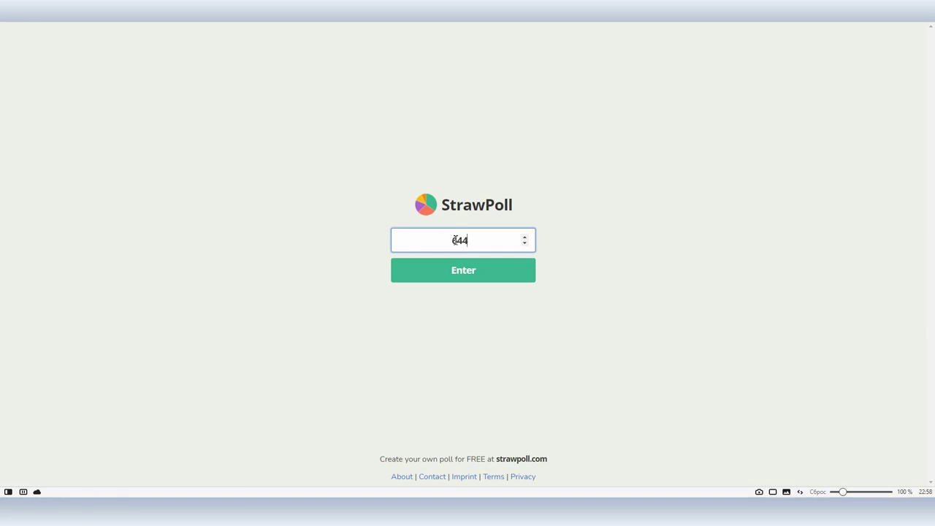
key("Return")
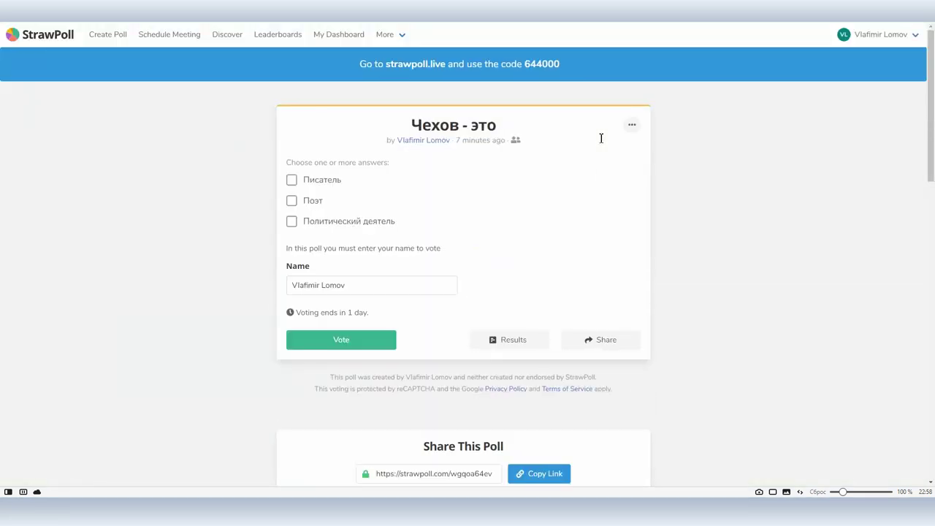
Step: Open the account dashboard, check the results of the "Чехов - это" poll, and return to the poll list
mouse_move(864, 36)
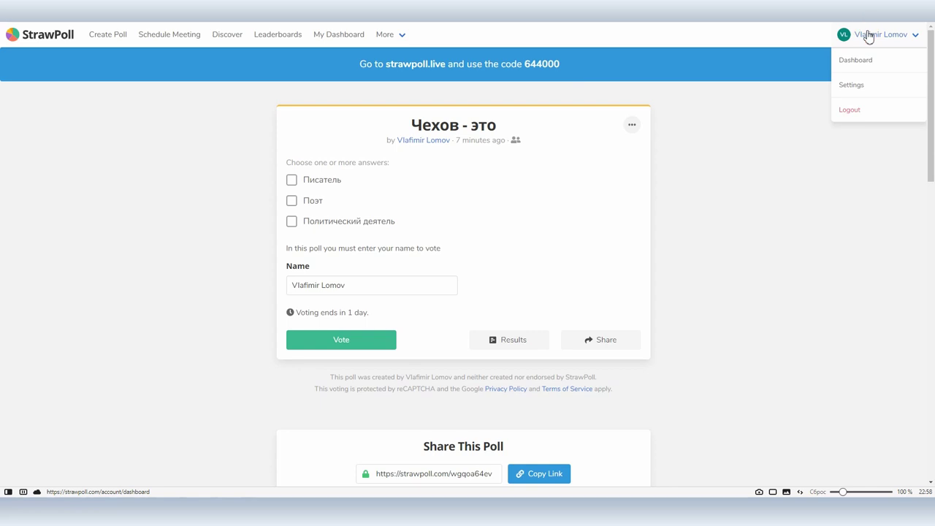
left_click(858, 62)
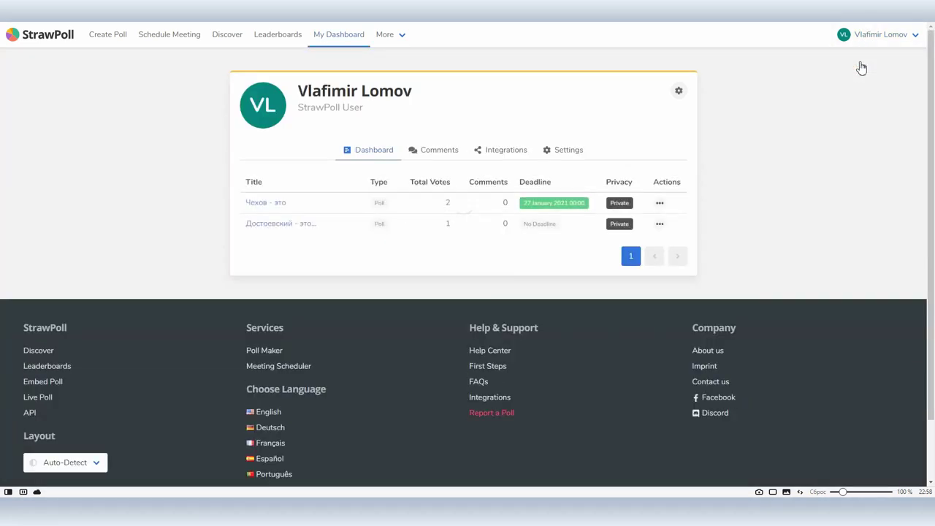
left_click(448, 205)
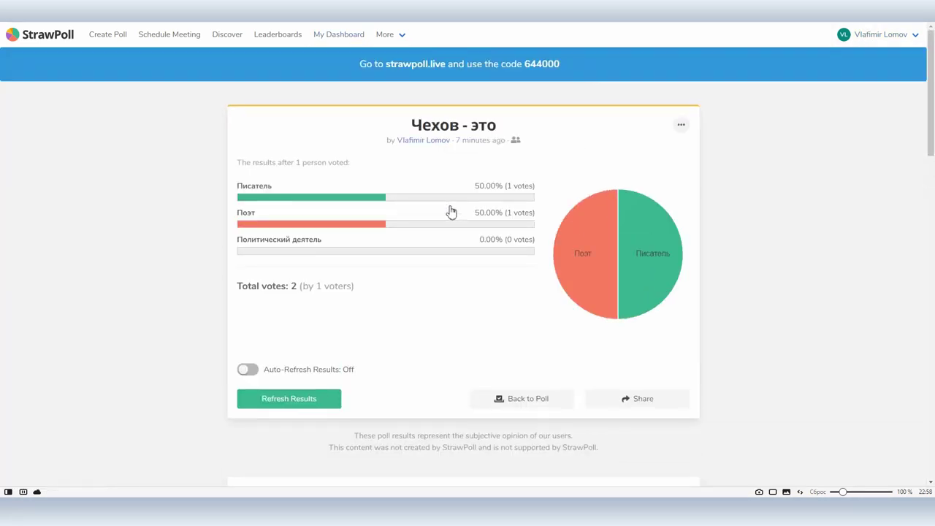
key("alt+Left")
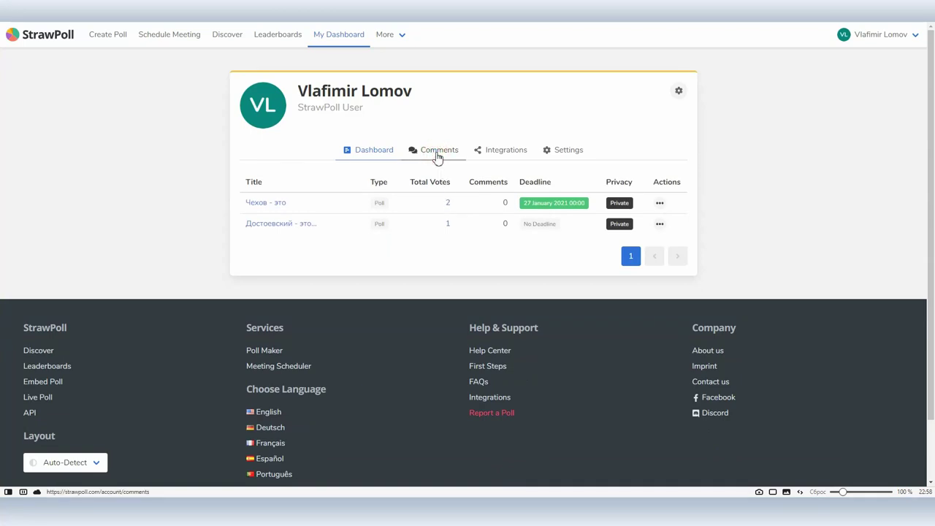
Step: Examine the account's comments overview and the comment section on the "Чехов - это" results page
left_click(437, 154)
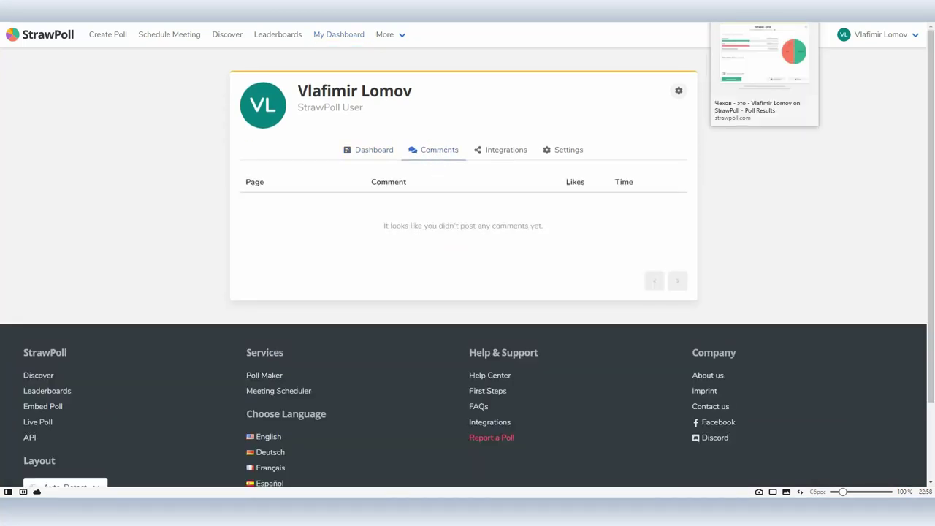
left_click(763, 11)
scroll(485, 245, "down", 5)
scroll(489, 244, "down", 4)
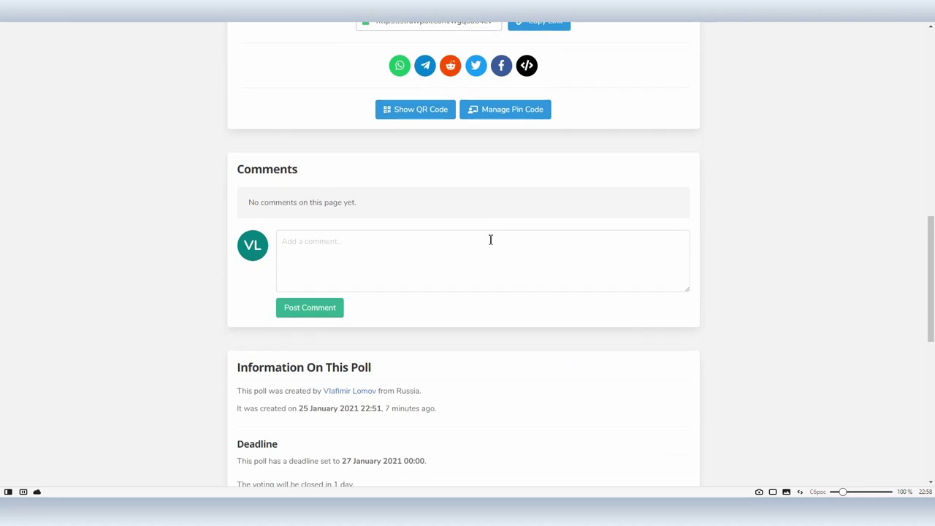
scroll(490, 238, "up", 1)
left_click(356, 325)
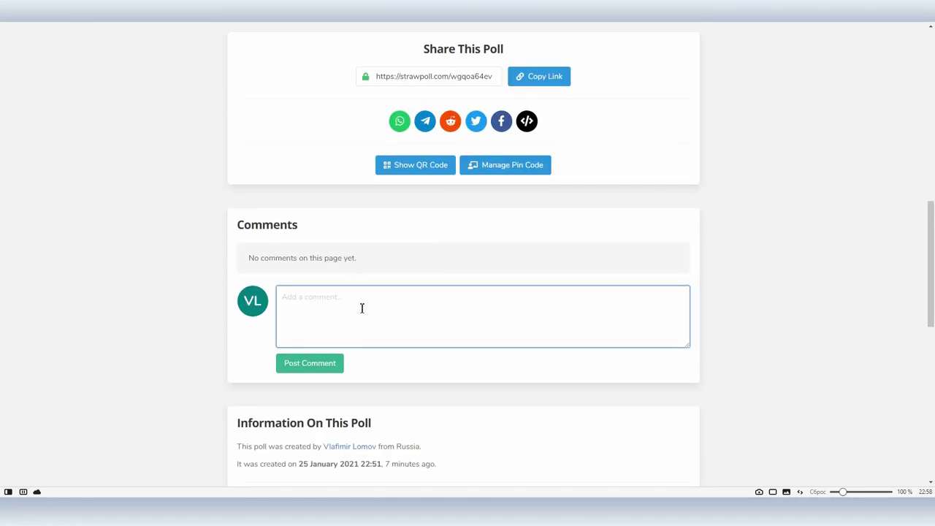
scroll(362, 310, "up", 10)
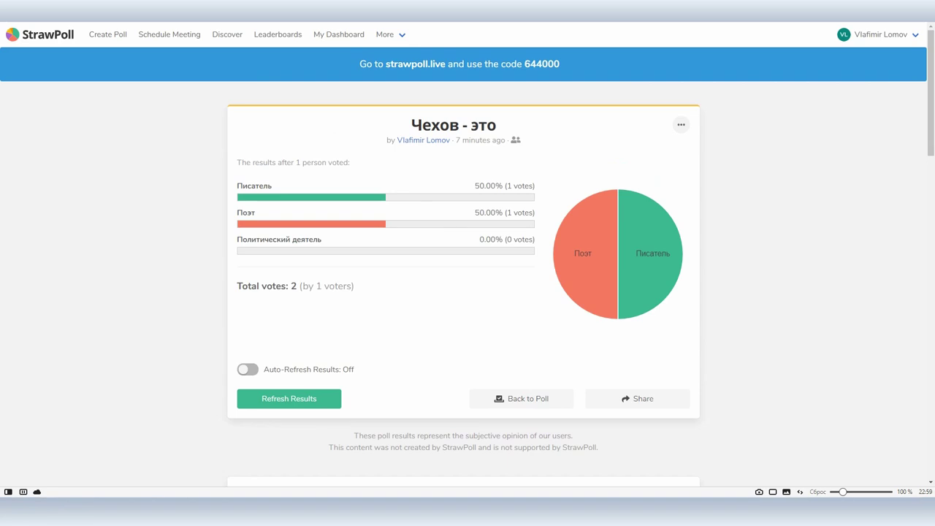
Step: Start scheduling a meeting titled Конференция "Взрываем код" in Казань, without a description, and continue to the dates
left_click(167, 37)
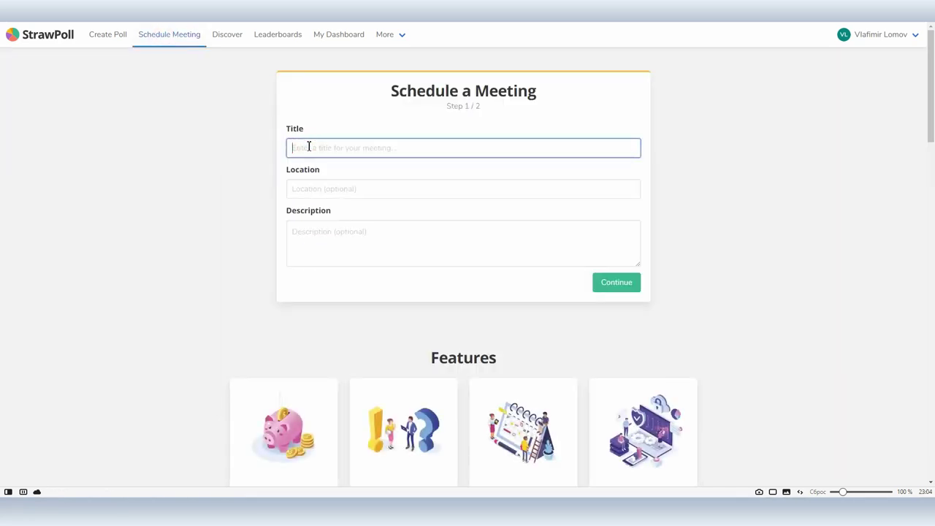
type("Коференция")
type(" “”Взрываем код")
left_click(328, 187)
type("Казань")
left_click(361, 232)
left_click(614, 284)
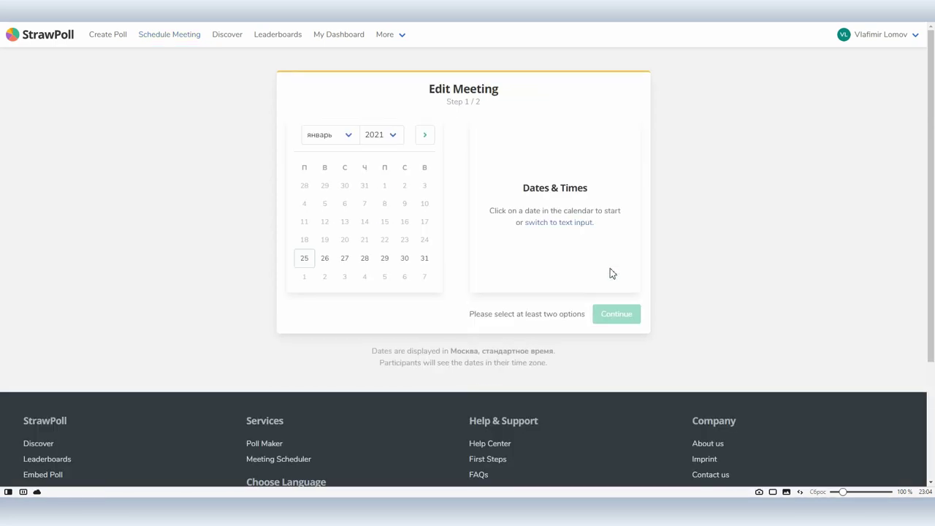
Step: Add January 26, 2021 as a meeting date with a time slot from 09:00 to 12:15
left_click(325, 260)
left_click(520, 139)
left_click(576, 136)
left_click(597, 292)
Step: Add January 28 and January 27 as meeting dates, with January 26's time slot set to be added to all dates
left_click(364, 258)
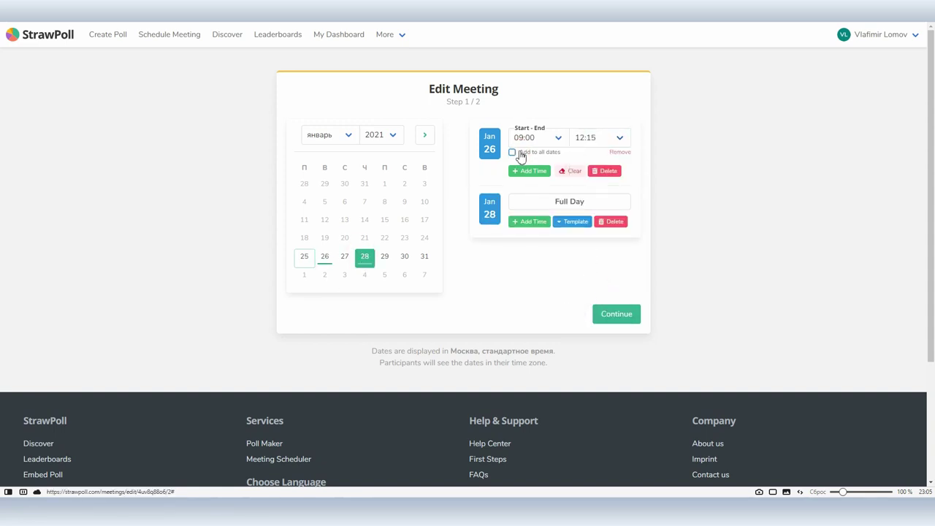
left_click(512, 152)
left_click(344, 257)
left_click(618, 216)
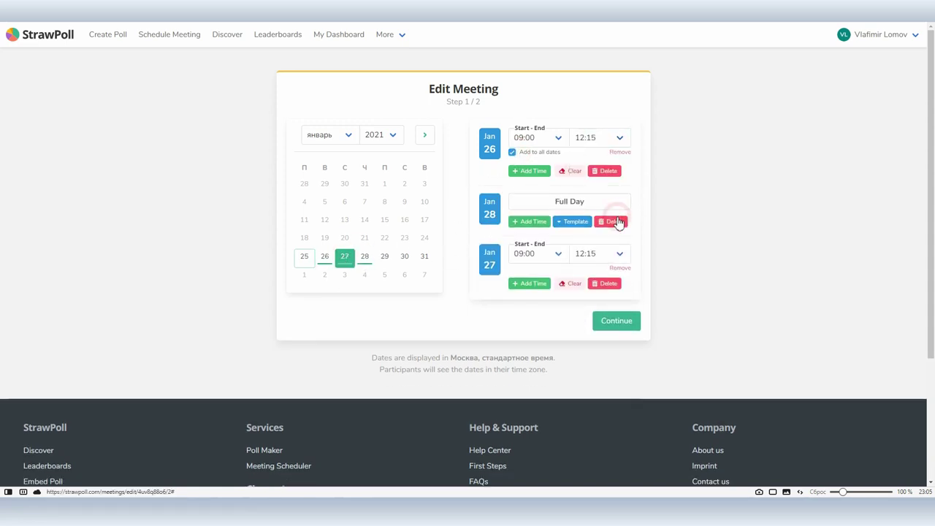
Step: Give January 28 its own time slot from 17:30 to 20:15 and continue with the selected meeting dates
left_click(534, 223)
left_click(540, 205)
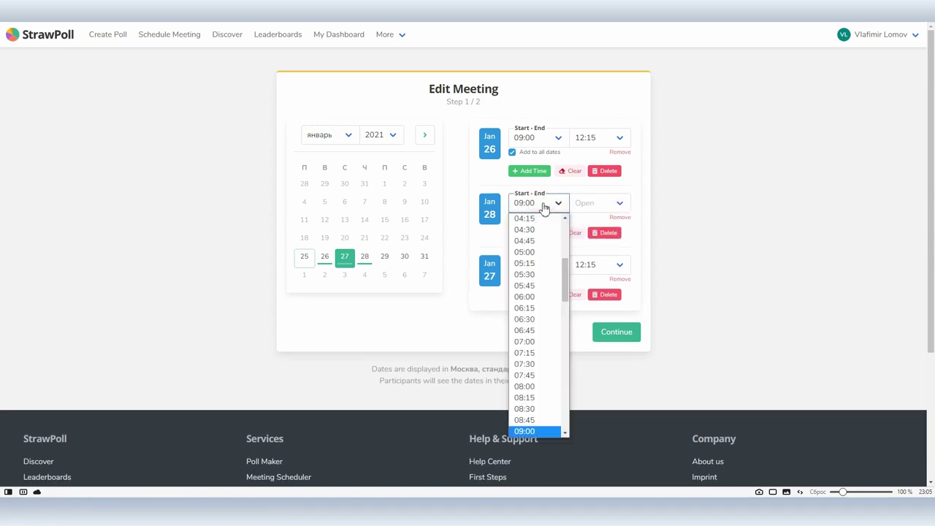
scroll(533, 344, "down", 5)
left_click(533, 402)
left_click(602, 204)
left_click(597, 329)
left_click(607, 333)
Step: Vote for January 26 and January 28 in the meeting poll, entering the participant's first name
left_click(477, 252)
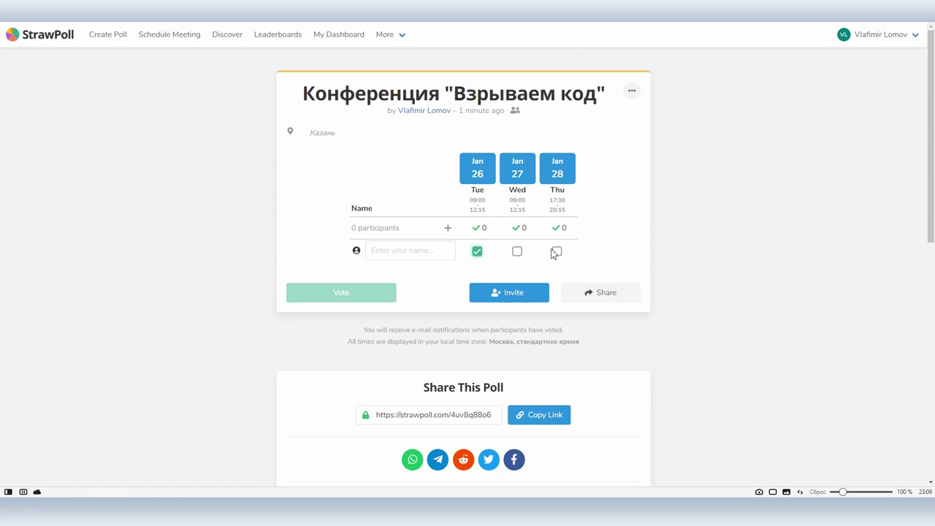
left_click(428, 251)
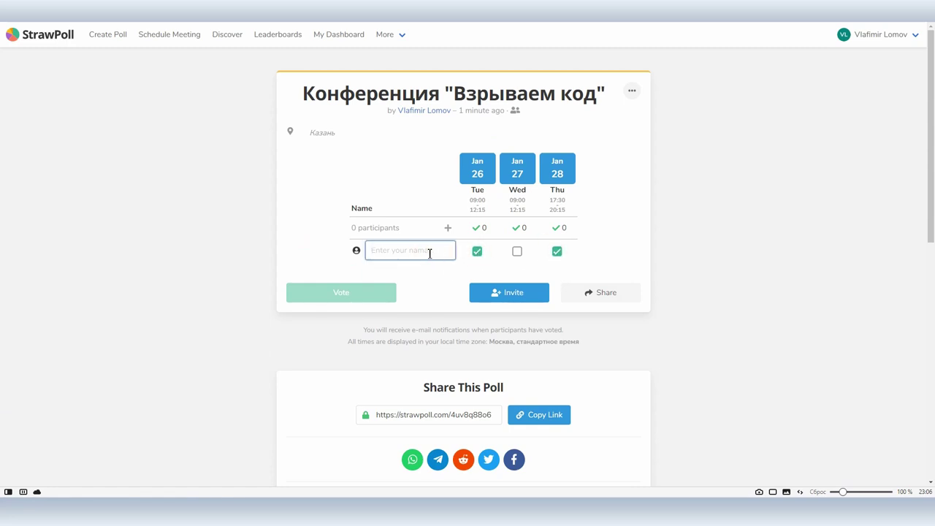
type("Алексей")
left_click(356, 292)
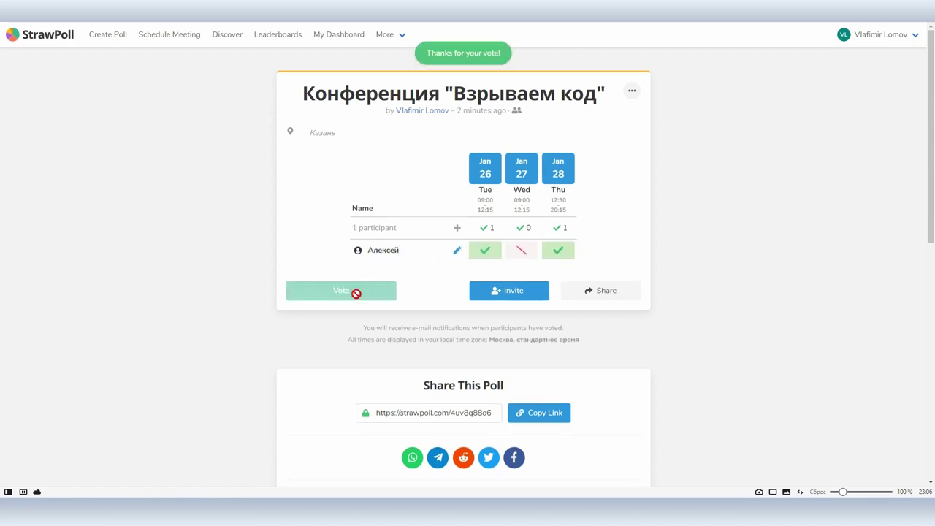